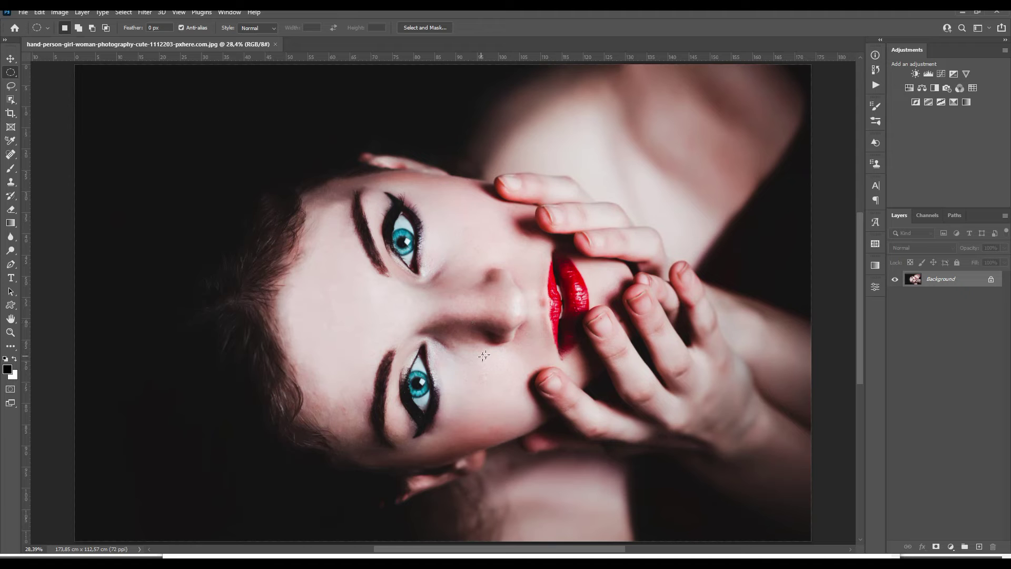
- Zoom in on one eye and try elliptical selections around the iris, clearing the first one
left_click_drag(394, 249, 484, 252)
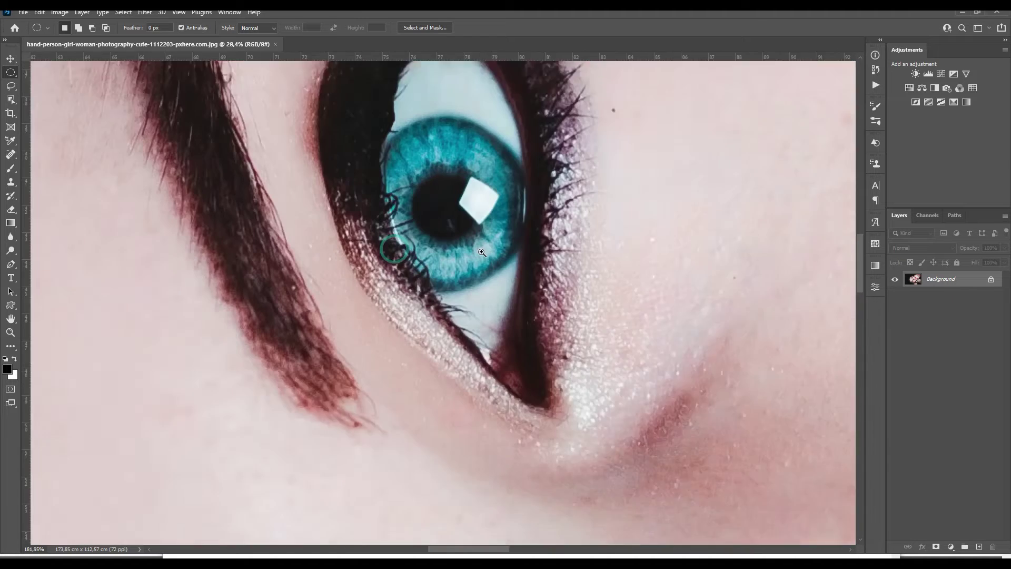
left_click_drag(398, 142, 635, 404)
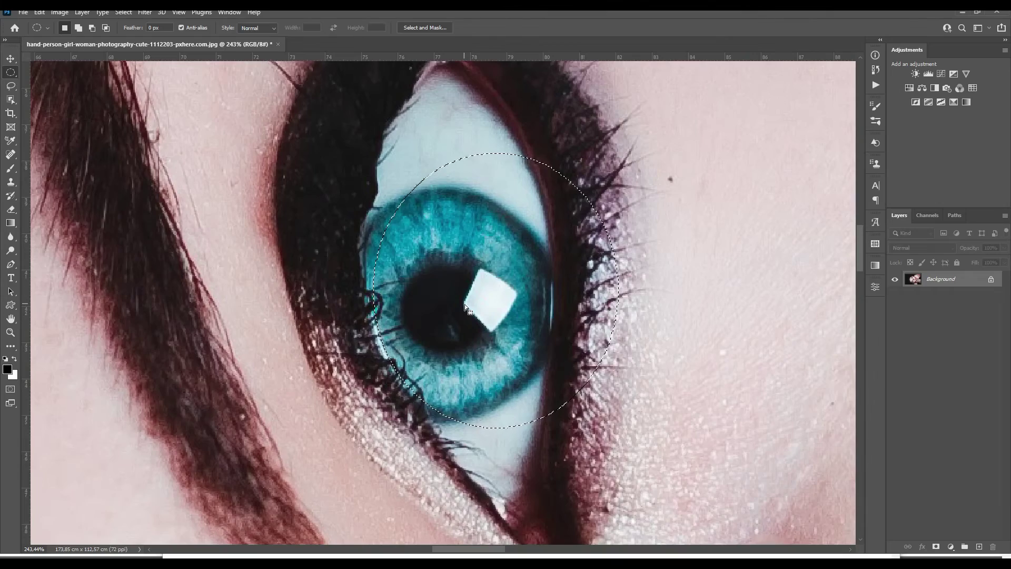
left_click(423, 151)
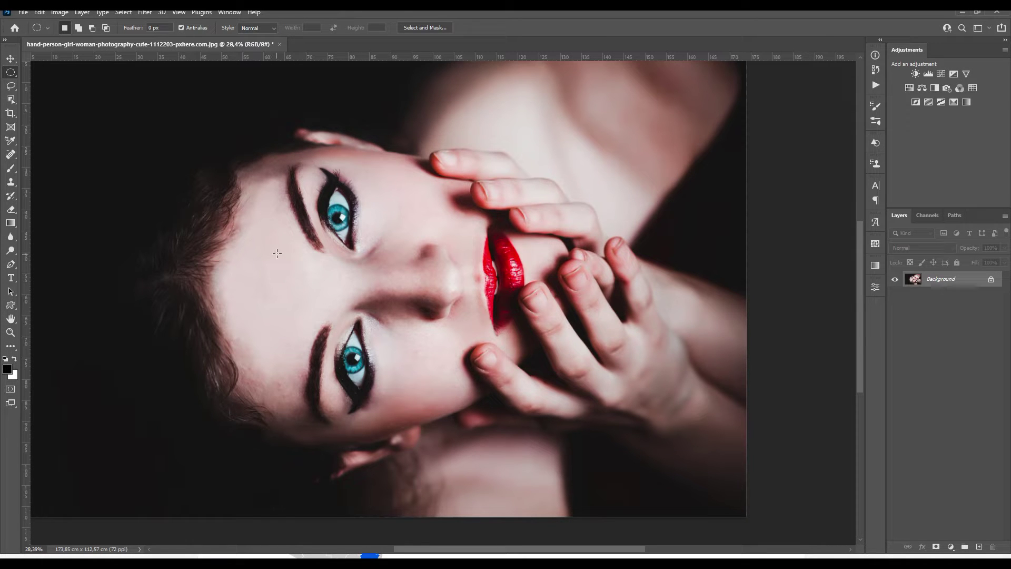
left_click_drag(272, 263, 368, 363)
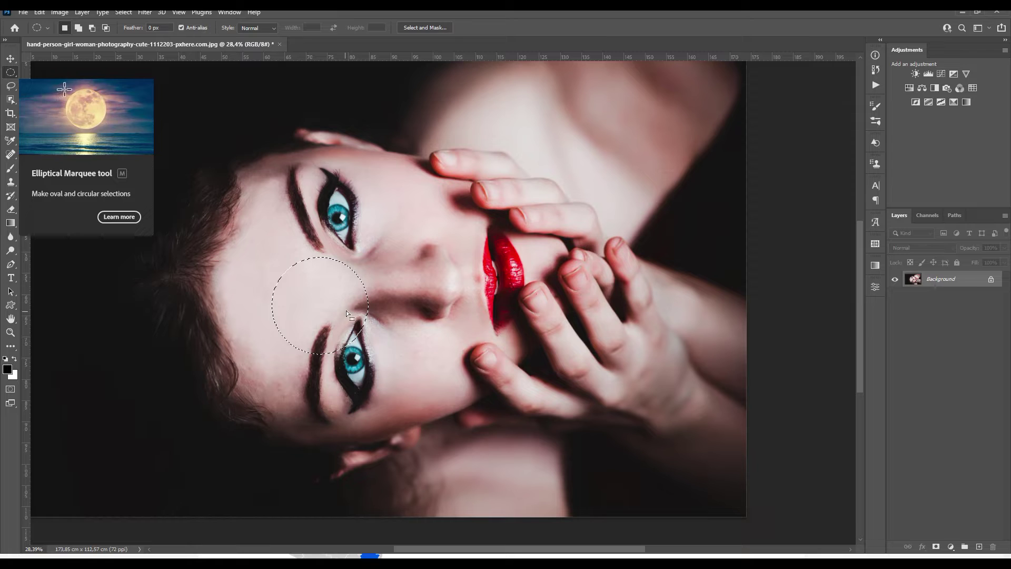
- With the Rectangular Marquee, combine two overlapping rectangles over the upper eye, then clear them
right_click(12, 76)
left_click(49, 74)
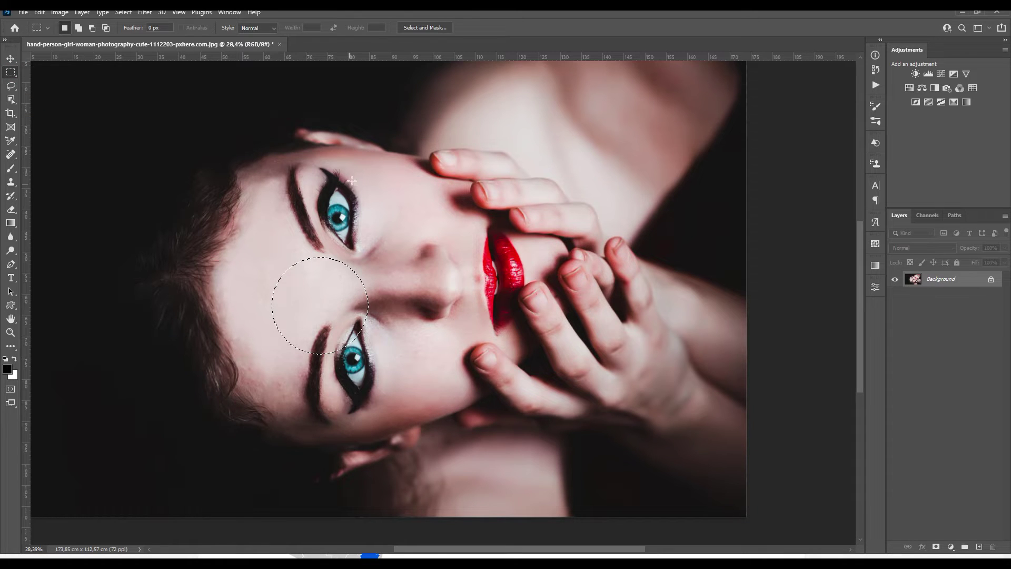
left_click_drag(273, 183, 432, 259)
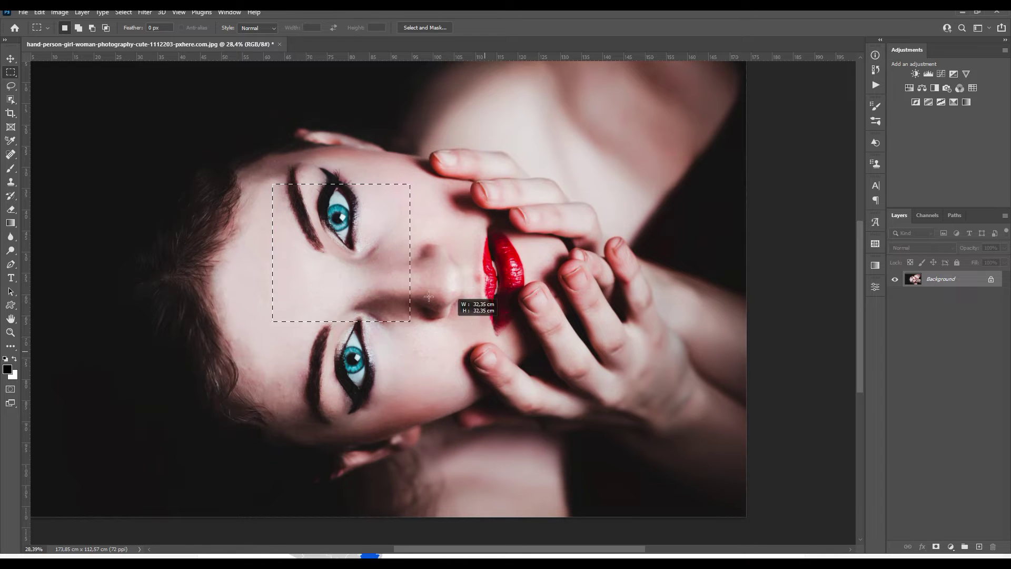
left_click_drag(432, 259, 444, 318)
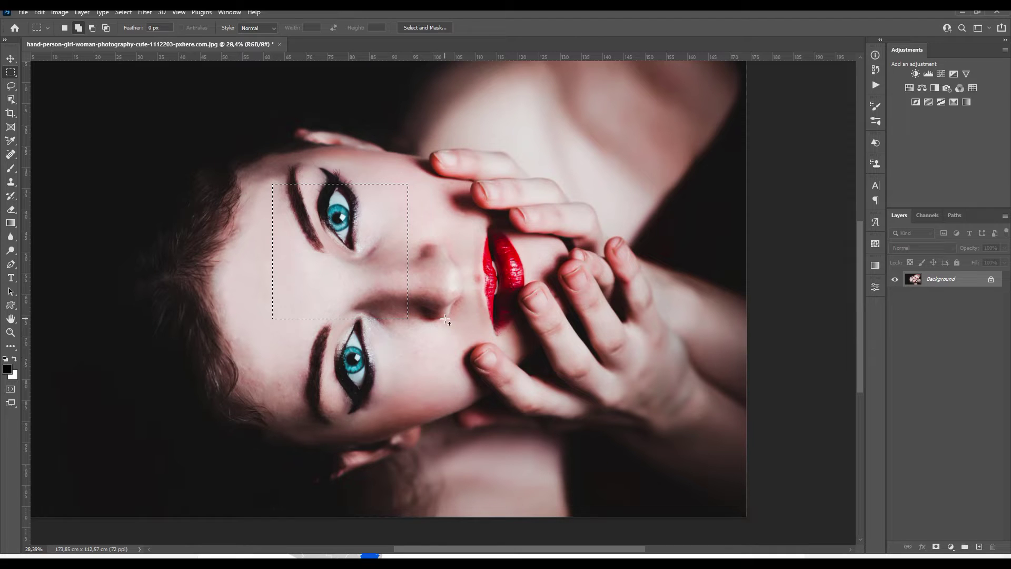
left_click_drag(327, 142, 463, 264)
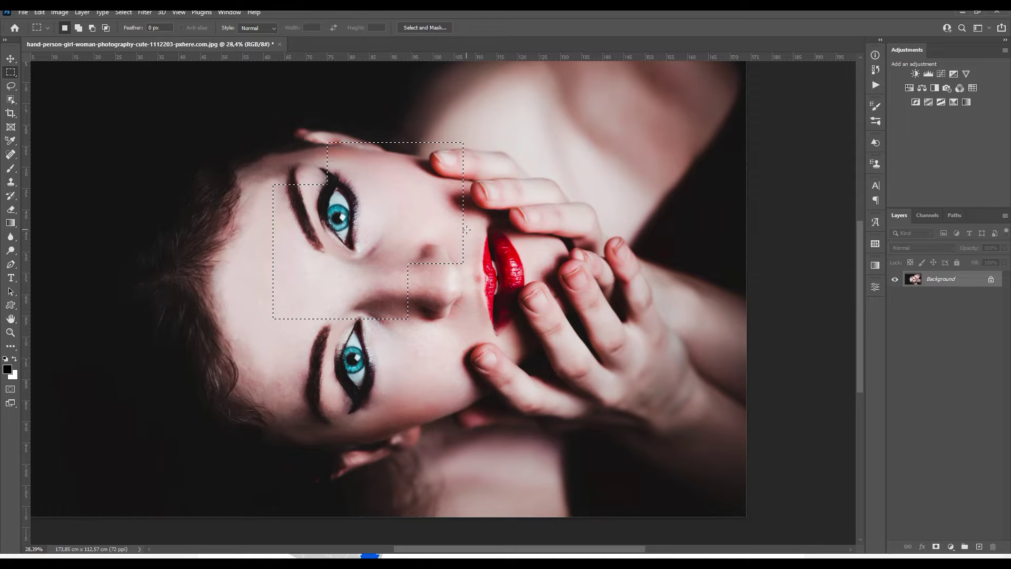
left_click(324, 203)
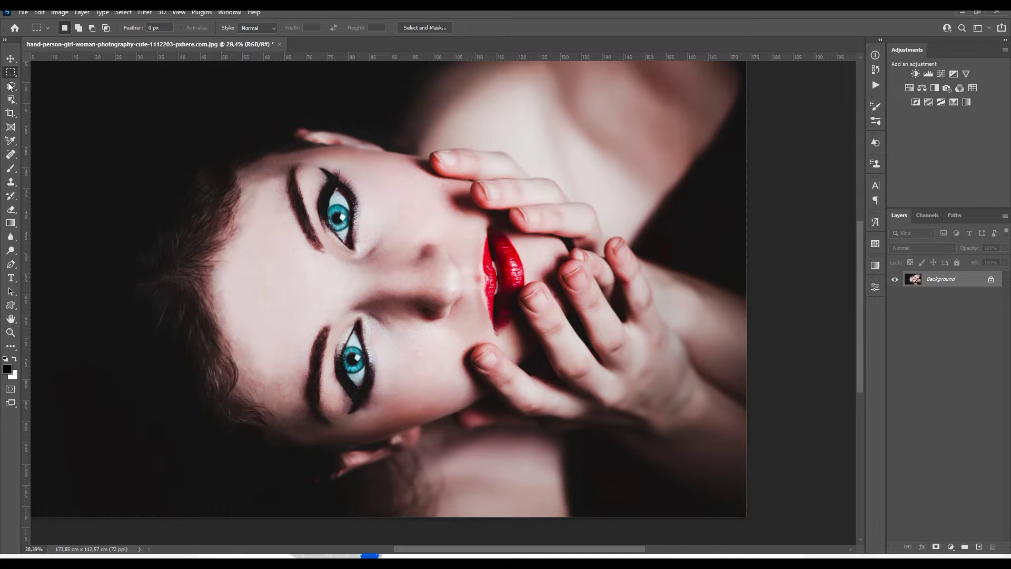
- Back on the Elliptical Marquee, intersect two cheek ellipses with Alt+Shift into a lens shape, then clear it
right_click(13, 77)
left_click(62, 83)
left_click_drag(239, 238, 353, 340)
key("shift")
key("shift+alt")
left_click_drag(309, 214, 449, 342)
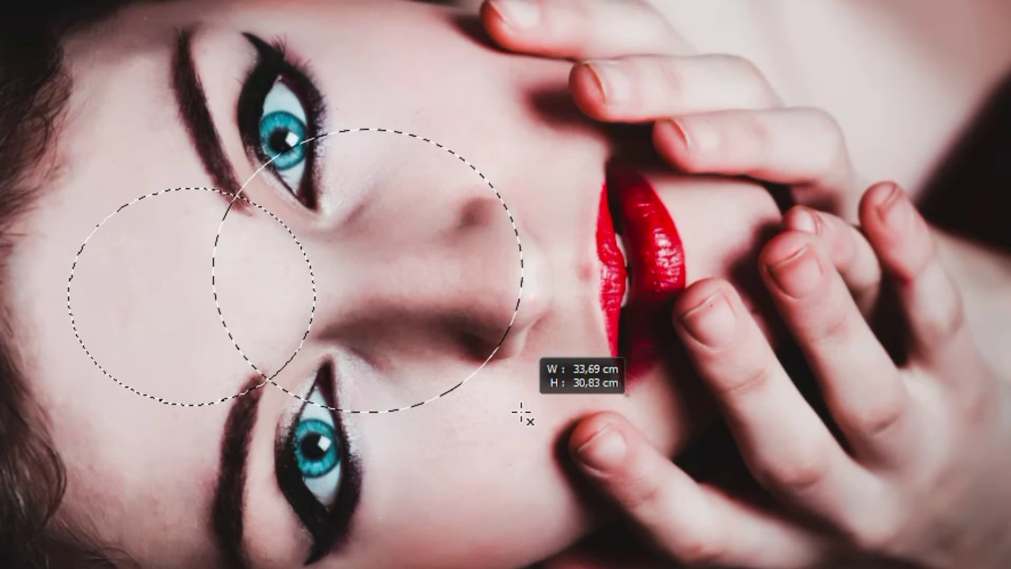
left_click_drag(526, 416, 523, 413)
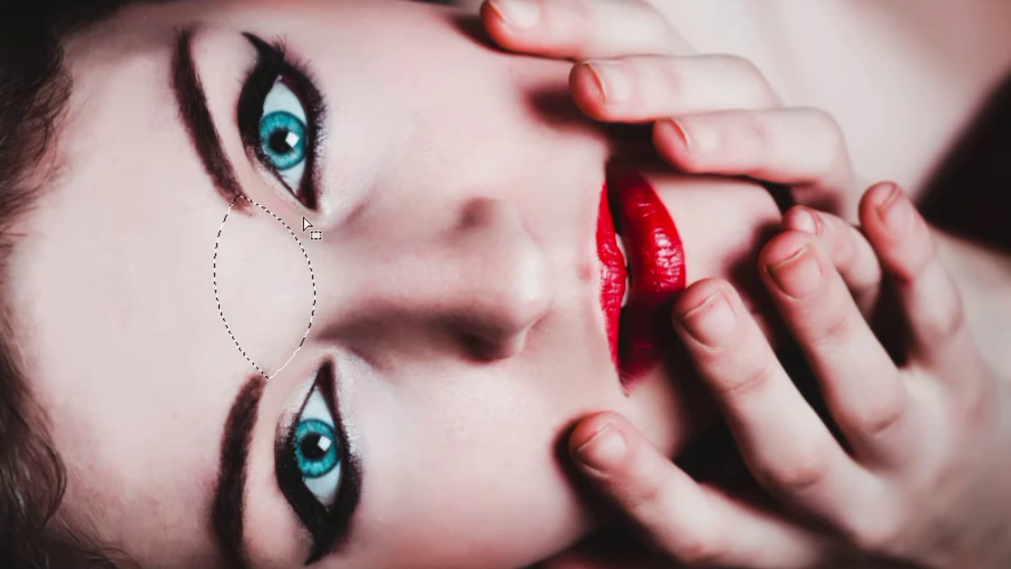
left_click(361, 376)
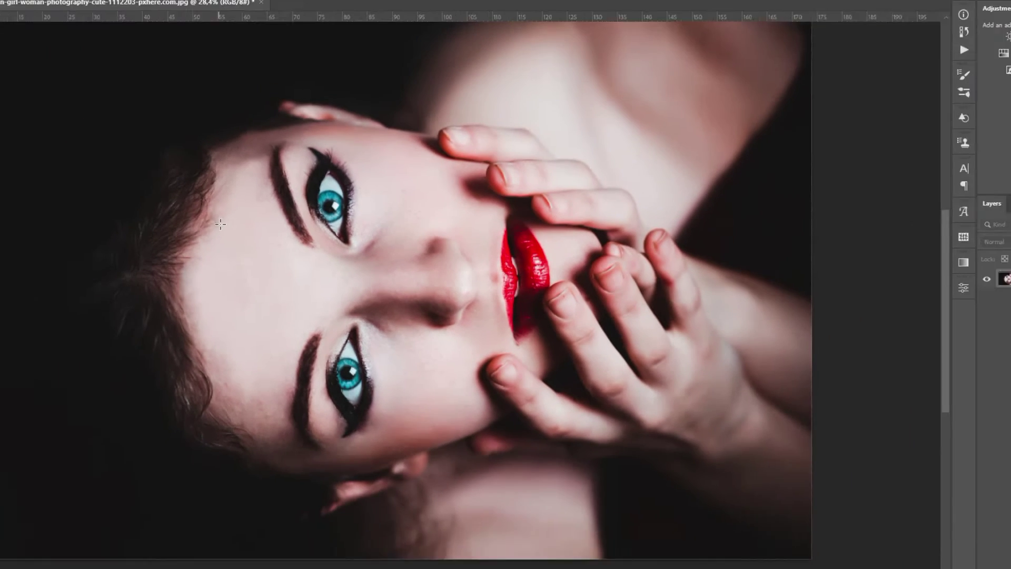
- Draw a narrow ellipse between the eyes, holding Space to move it just below the upper eye
left_click_drag(244, 231, 332, 329)
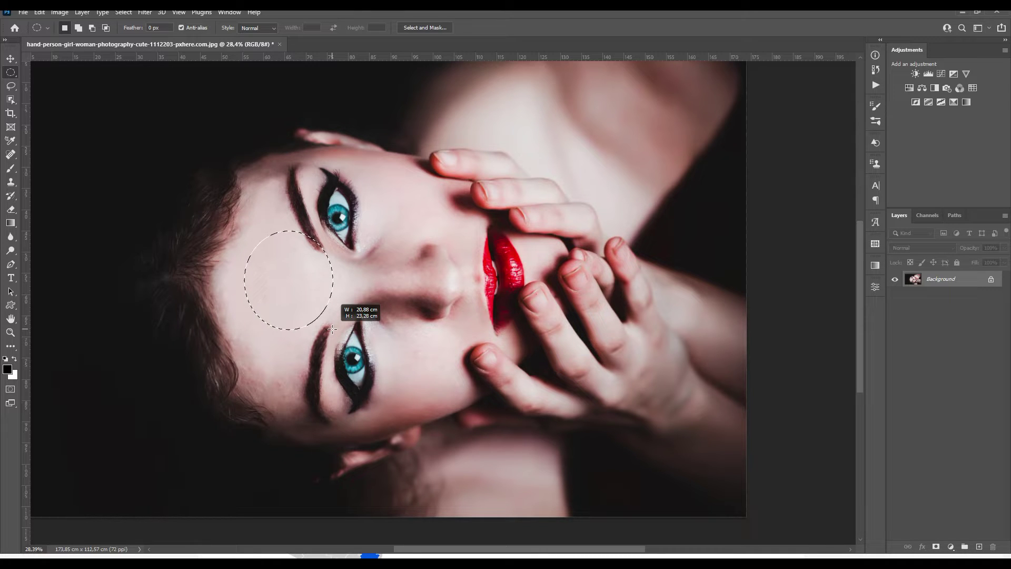
left_click_drag(332, 329, 318, 330)
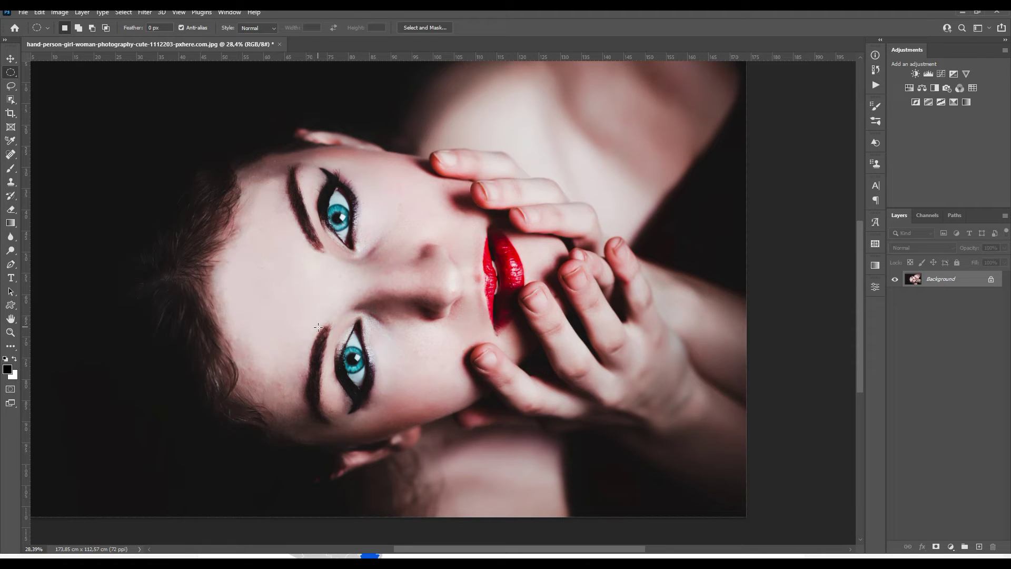
left_click_drag(256, 234, 324, 312)
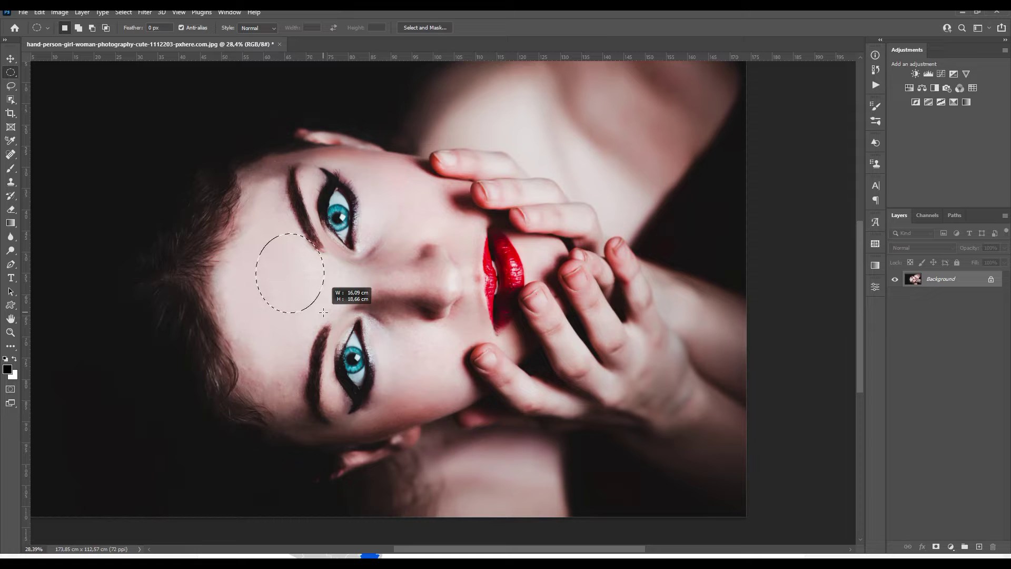
key("space")
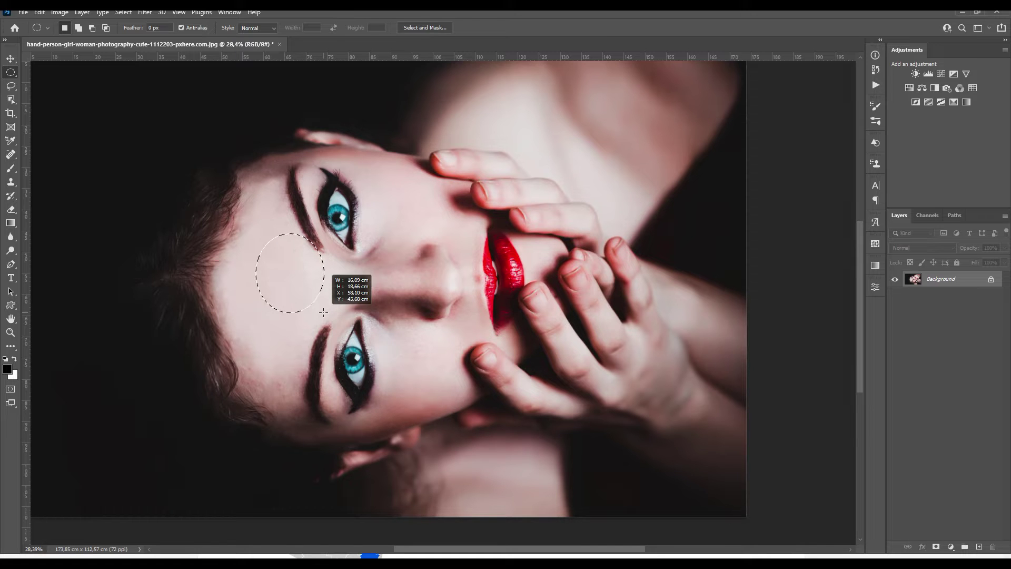
mouse_move(338, 307)
left_mouse_down()
mouse_move(479, 285)
mouse_move(565, 286)
mouse_move(403, 248)
mouse_move(312, 267)
mouse_move(443, 245)
mouse_move(507, 356)
mouse_move(336, 356)
mouse_move(467, 357)
mouse_move(400, 295)
left_mouse_up()
left_click(372, 305)
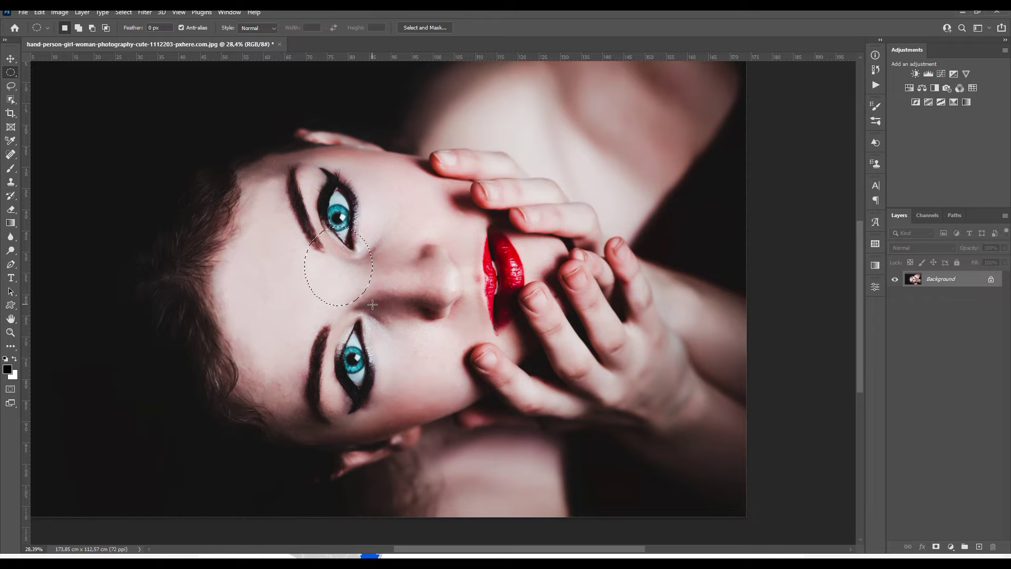
- Zoom in and draw a 5.89 × 6.42 cm circle around the turquoise iris, holding Space to reposition it
left_click_drag(347, 217, 418, 221)
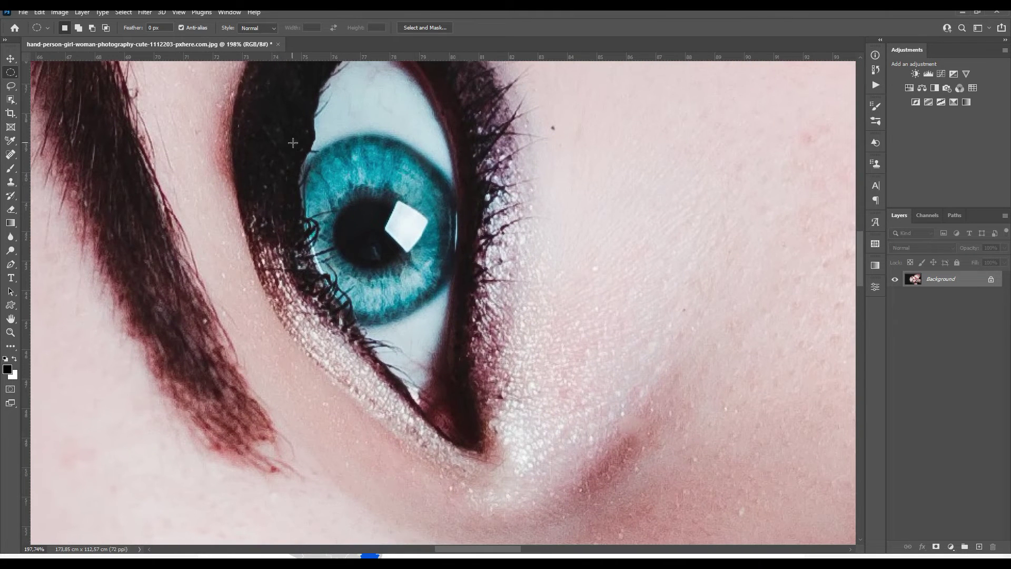
left_click_drag(293, 142, 456, 323)
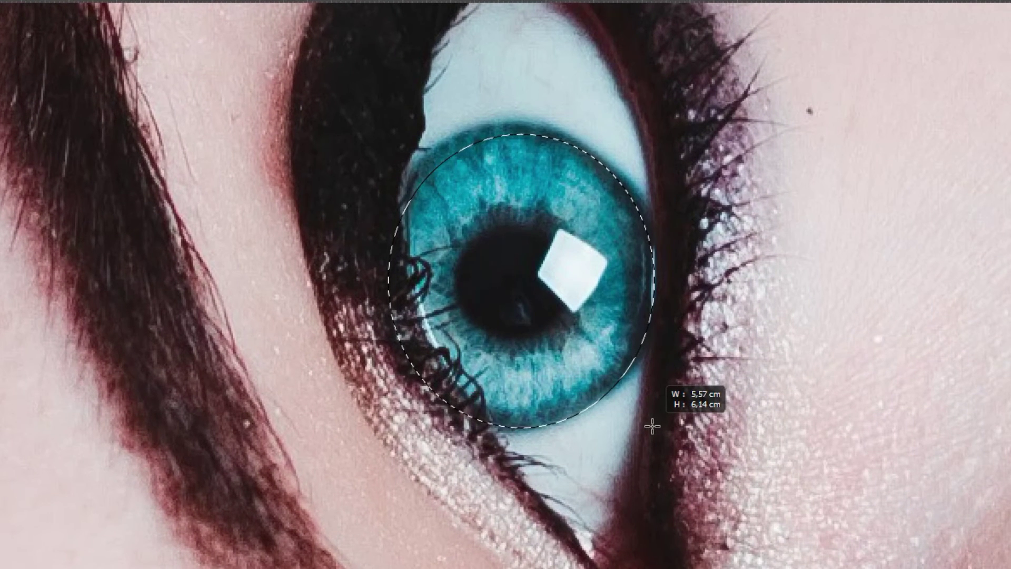
key("space")
left_click_drag(652, 427, 641, 413)
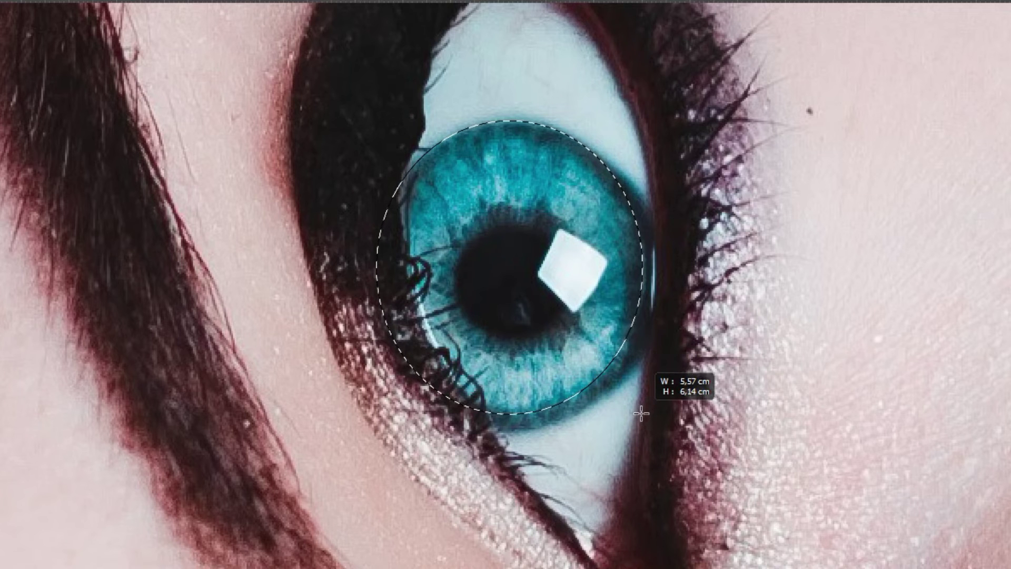
left_click_drag(641, 414, 656, 427)
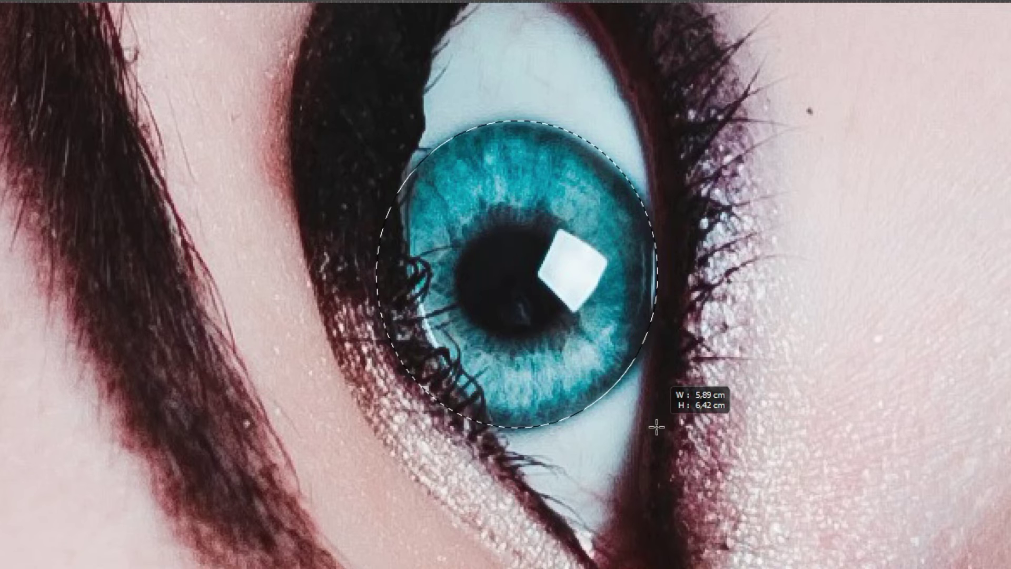
left_click_drag(656, 428, 653, 428)
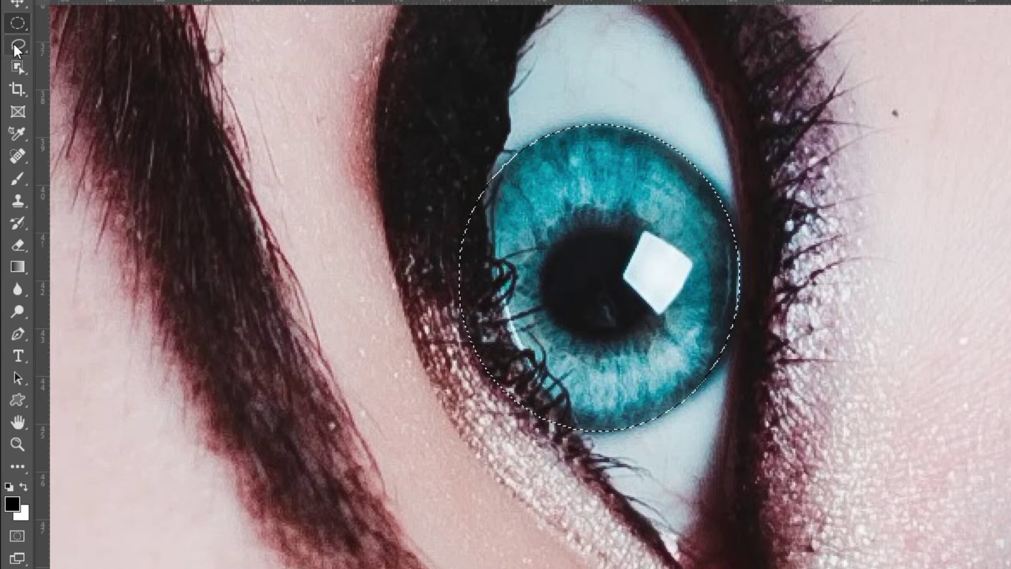
- With the Lasso and Alt, trace along the iris's left edge to subtract the eyelashes
left_click(13, 41)
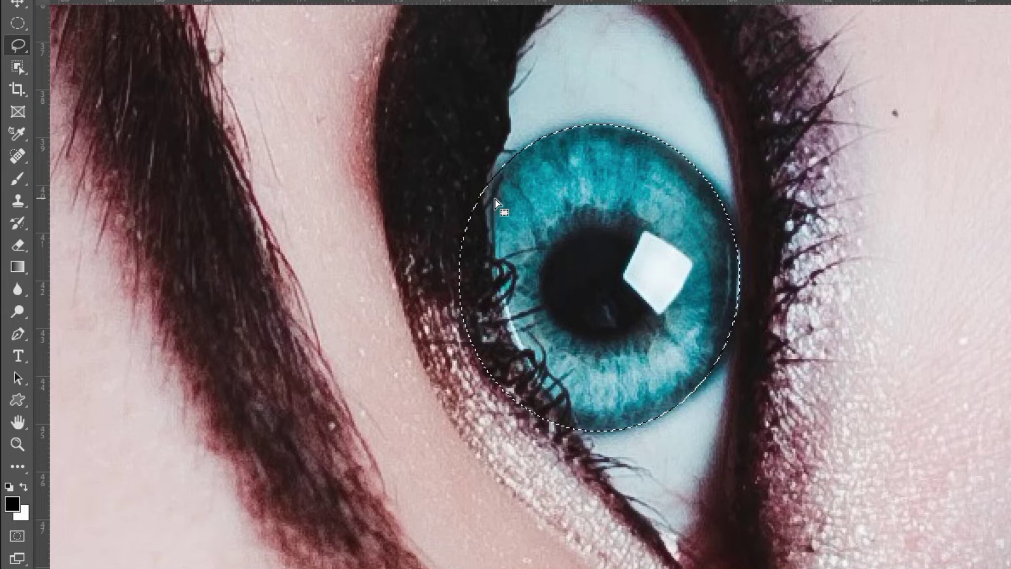
mouse_move(477, 176)
left_mouse_down()
mouse_move(511, 326)
mouse_move(578, 442)
left_mouse_up()
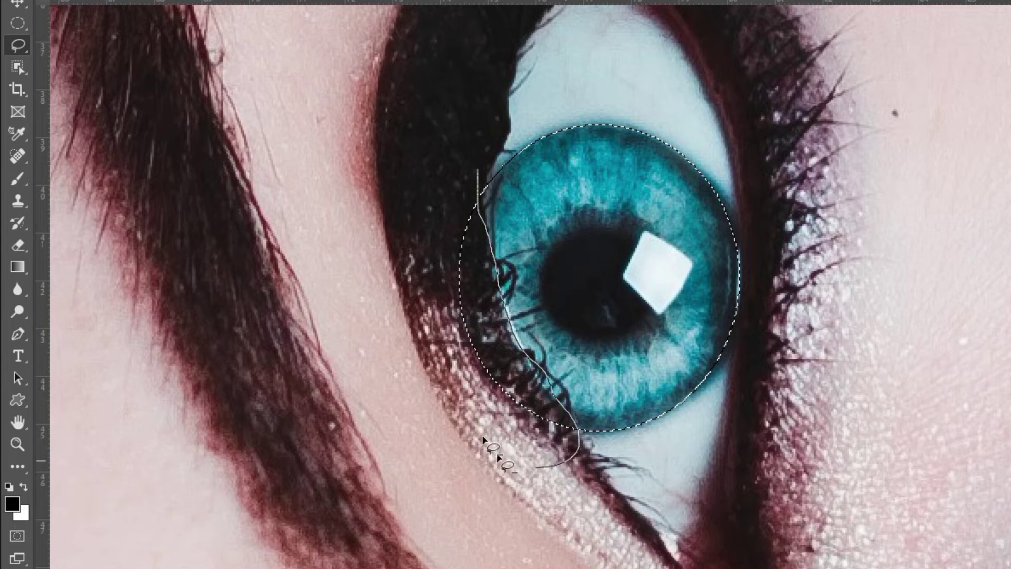
left_click_drag(579, 443, 476, 163)
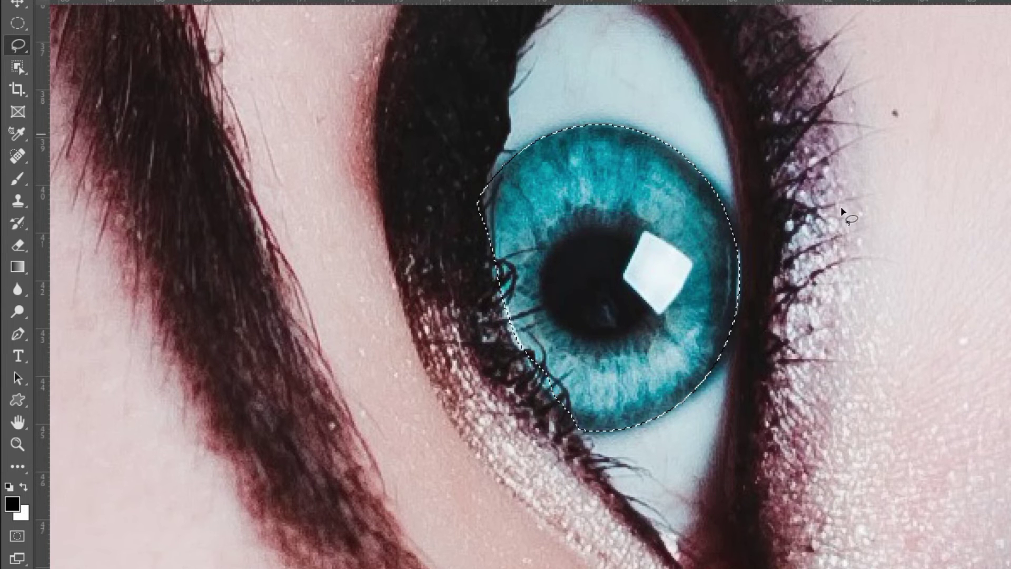
scroll(508, 260, "up", 3)
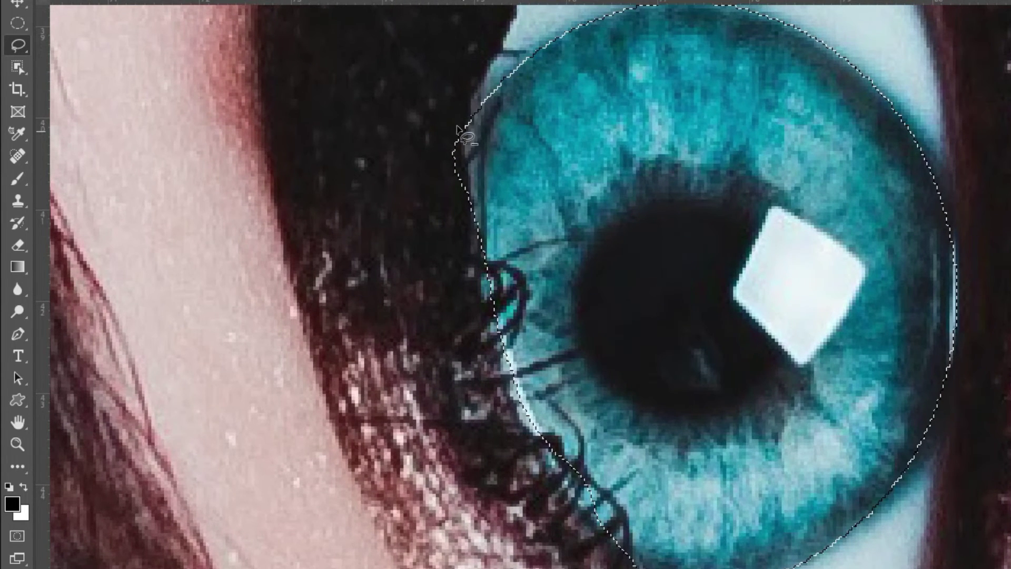
left_click_drag(444, 101, 469, 94)
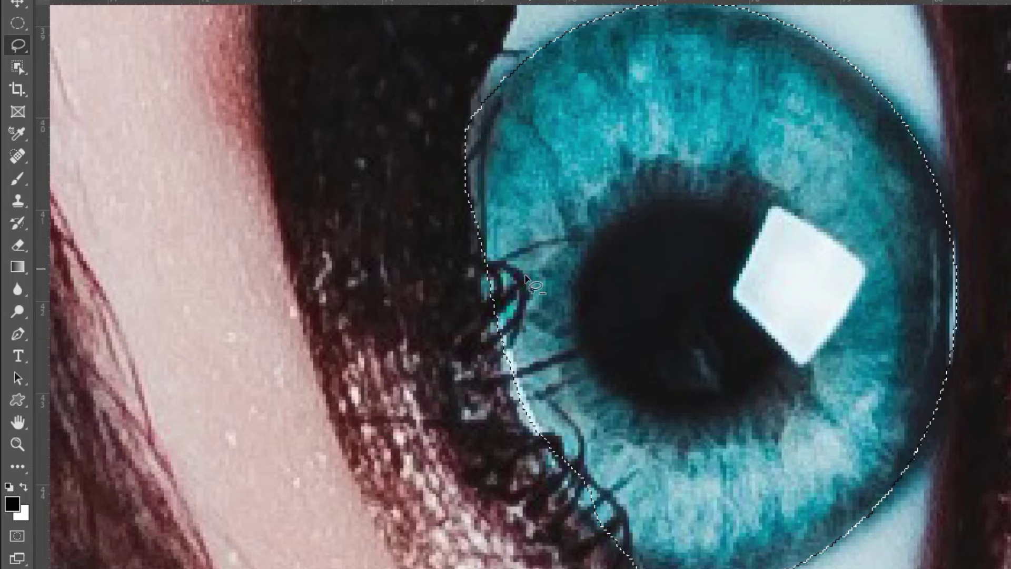
scroll(466, 290, "down", 3)
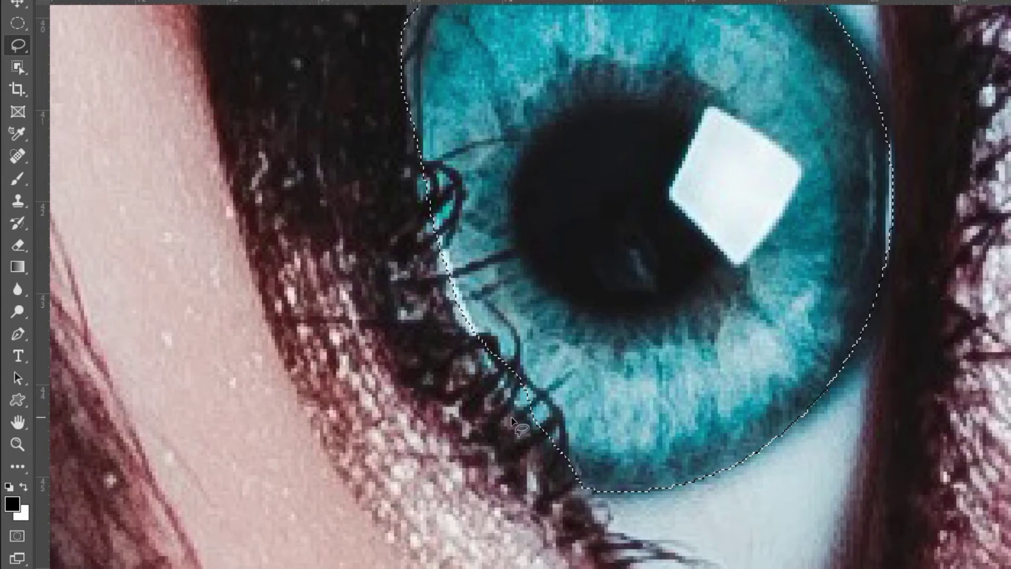
- Pan and zoom out to view the whole eye, then return to the Elliptical Marquee
left_click_drag(512, 420, 526, 537)
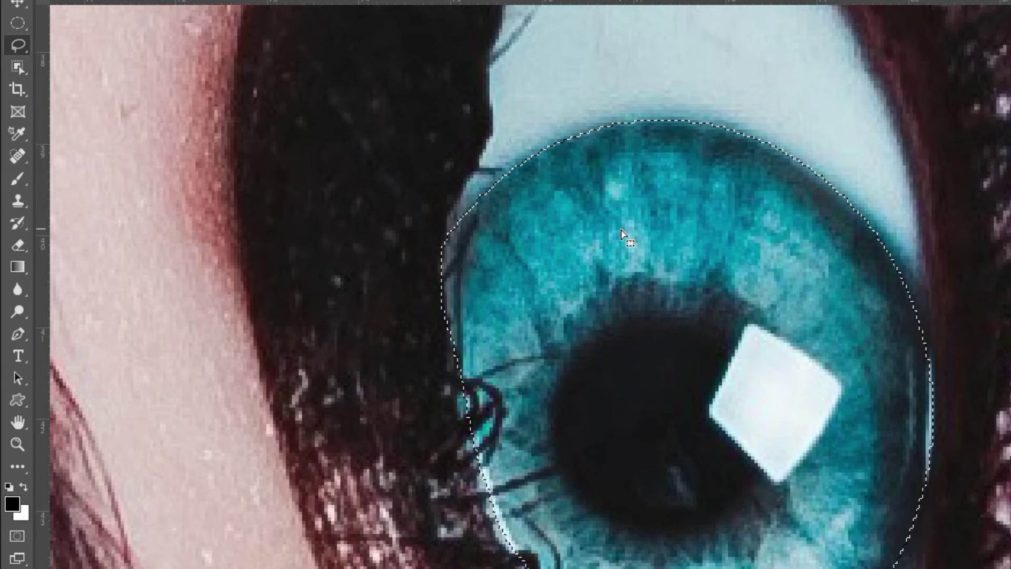
left_click_drag(688, 237, 636, 251)
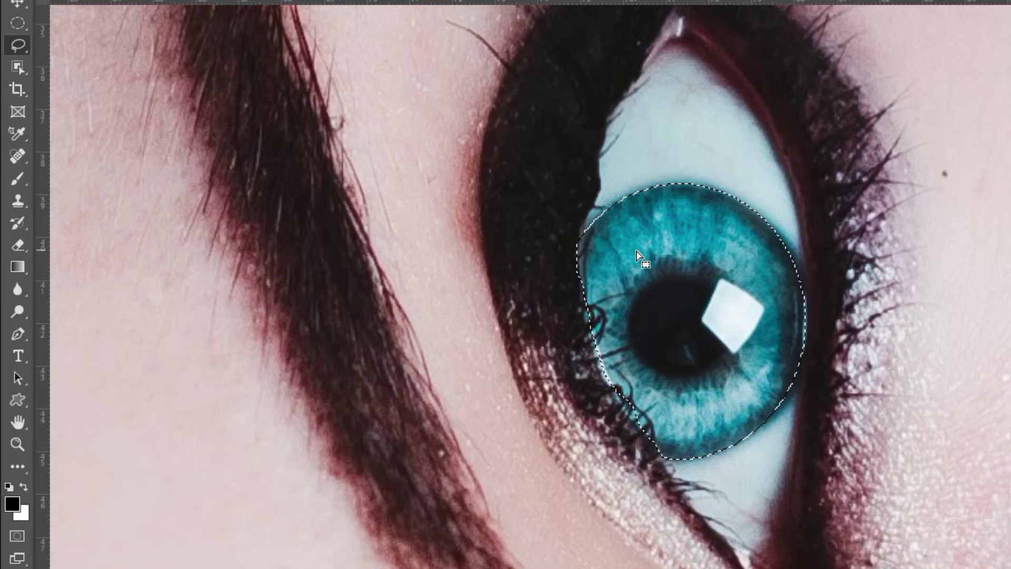
left_click(19, 24)
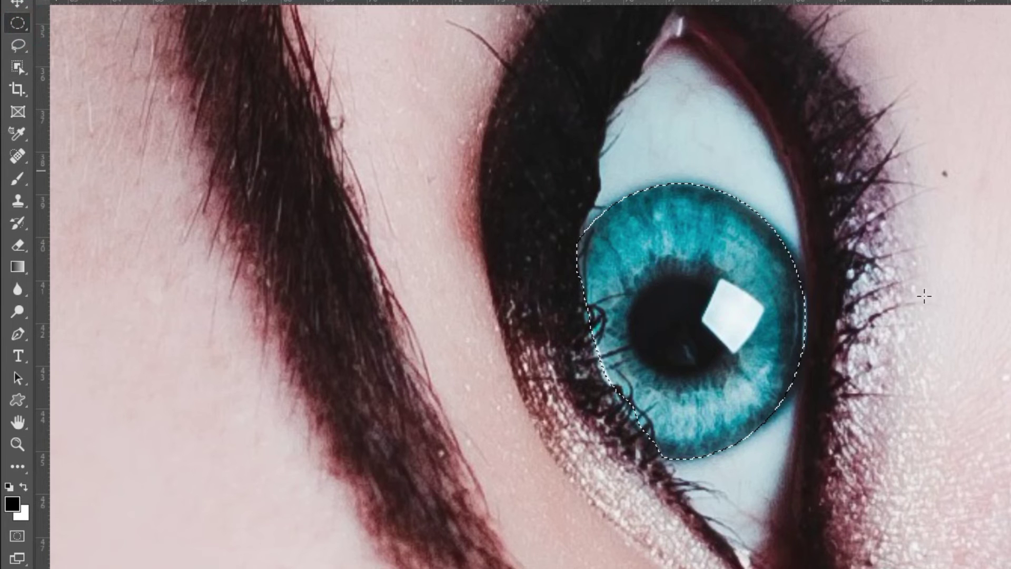
- Draw a trial ellipse, deselect with Ctrl+D, and drag a fresh circle around the iris
left_click_drag(972, 157, 718, 391)
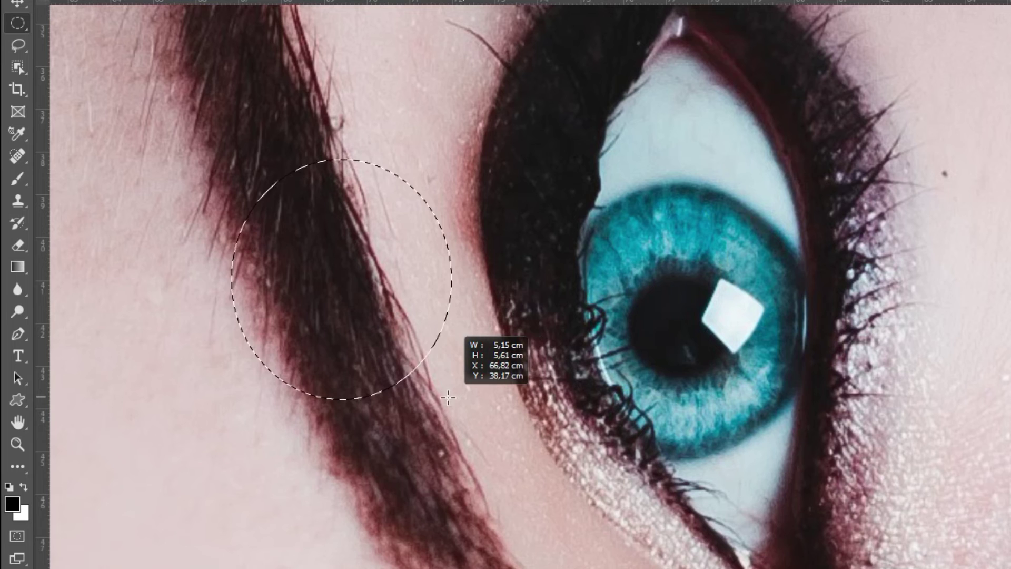
left_click_drag(1000, 193, 990, 217)
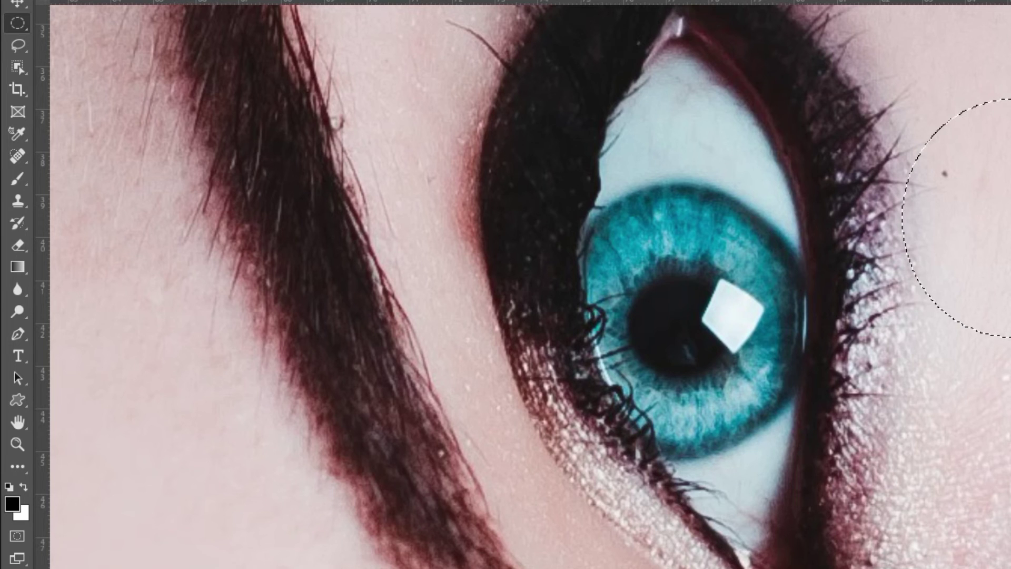
key("ctrl+d")
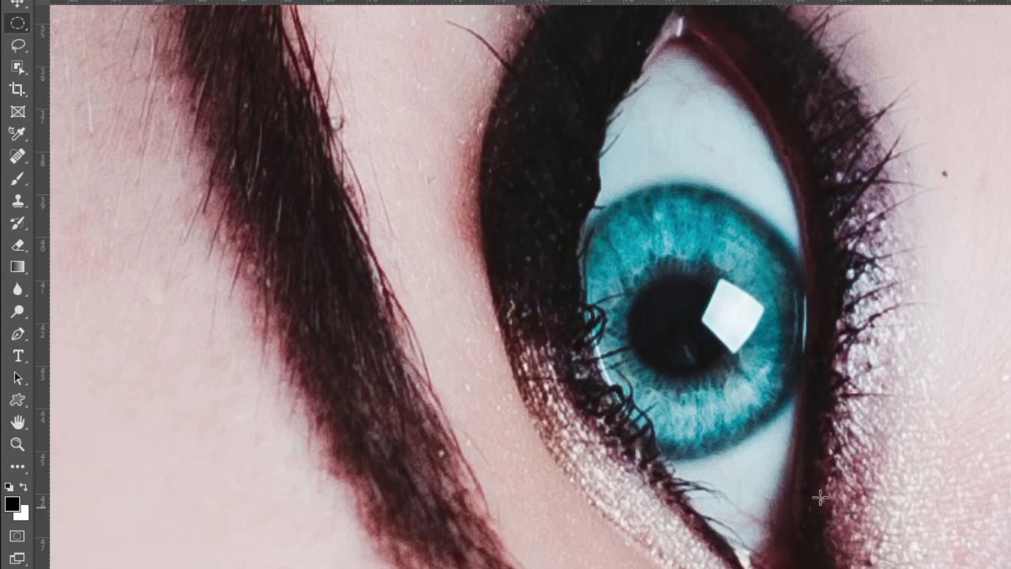
mouse_move(564, 195)
left_mouse_down()
mouse_move(815, 430)
mouse_move(861, 454)
mouse_move(860, 442)
left_mouse_up()
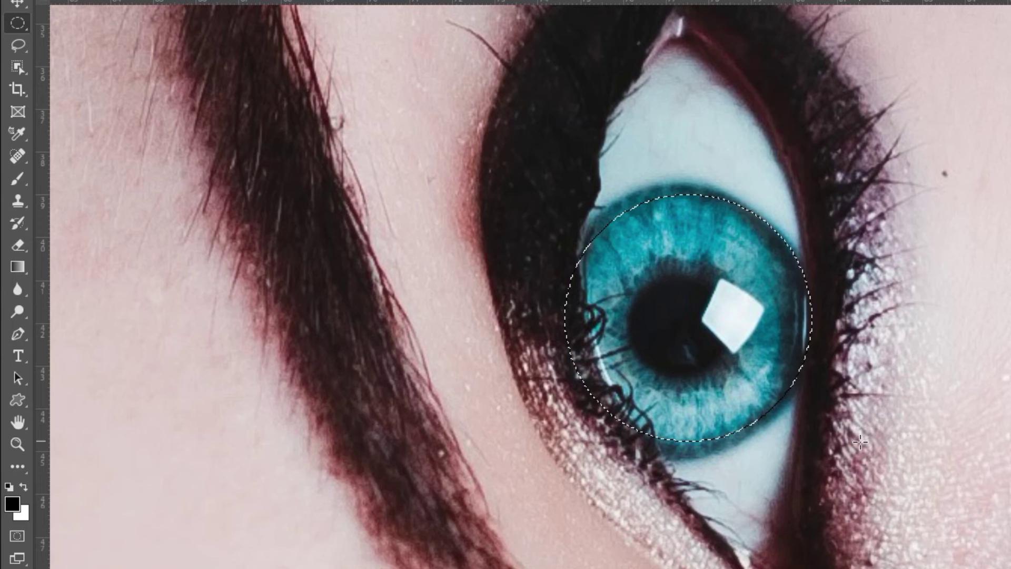
- Draw another ellipse on the cheek beside the eye, stretching it taller
mouse_move(936, 208)
left_mouse_down()
mouse_move(1010, 558)
mouse_move(1010, 382)
left_mouse_up()
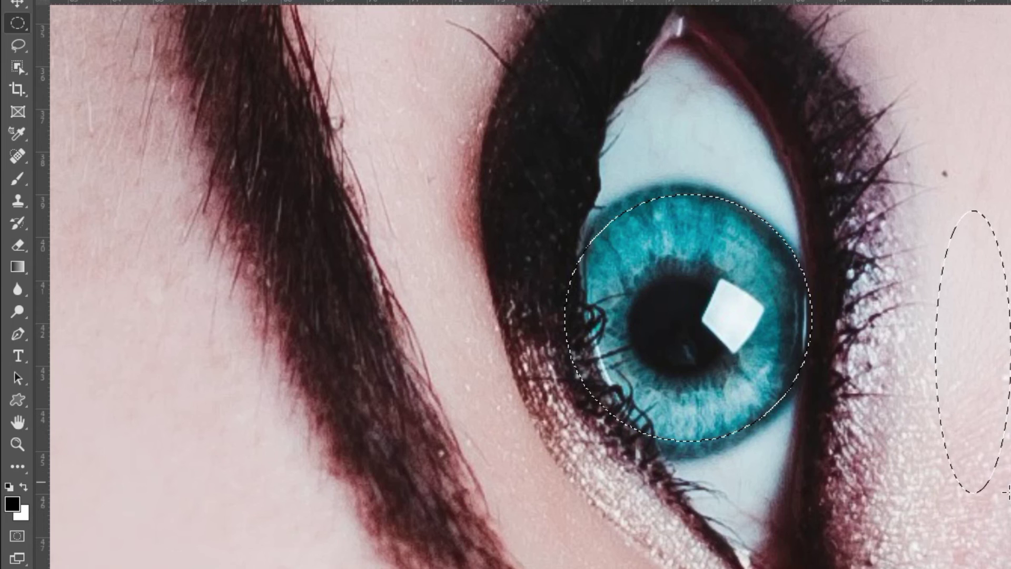
mouse_move(1010, 382)
left_mouse_down()
mouse_move(1007, 492)
mouse_move(1010, 448)
left_mouse_up()
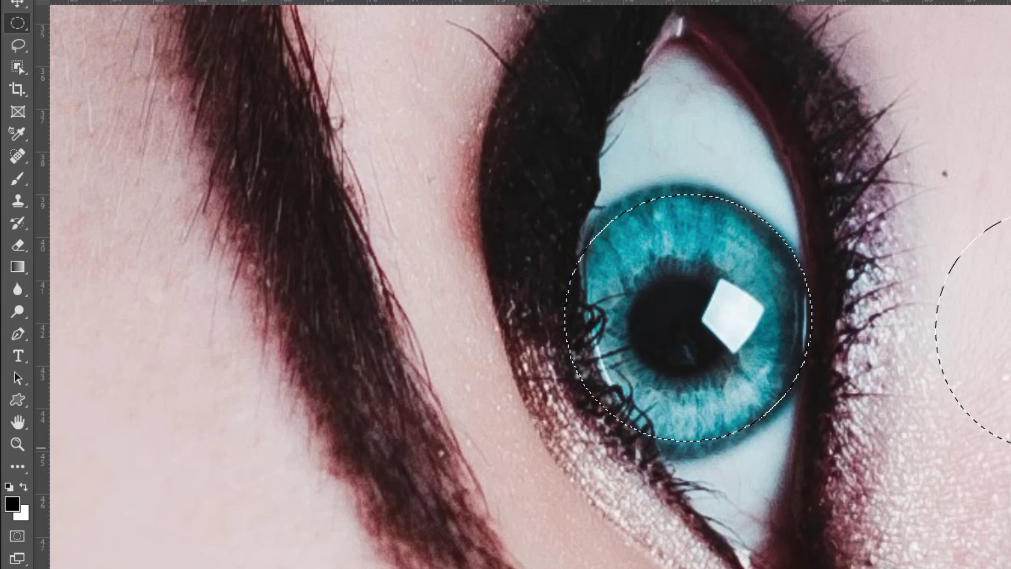
mouse_move(1010, 442)
left_mouse_down()
mouse_move(1010, 469)
mouse_move(1010, 442)
mouse_move(1010, 452)
left_mouse_up()
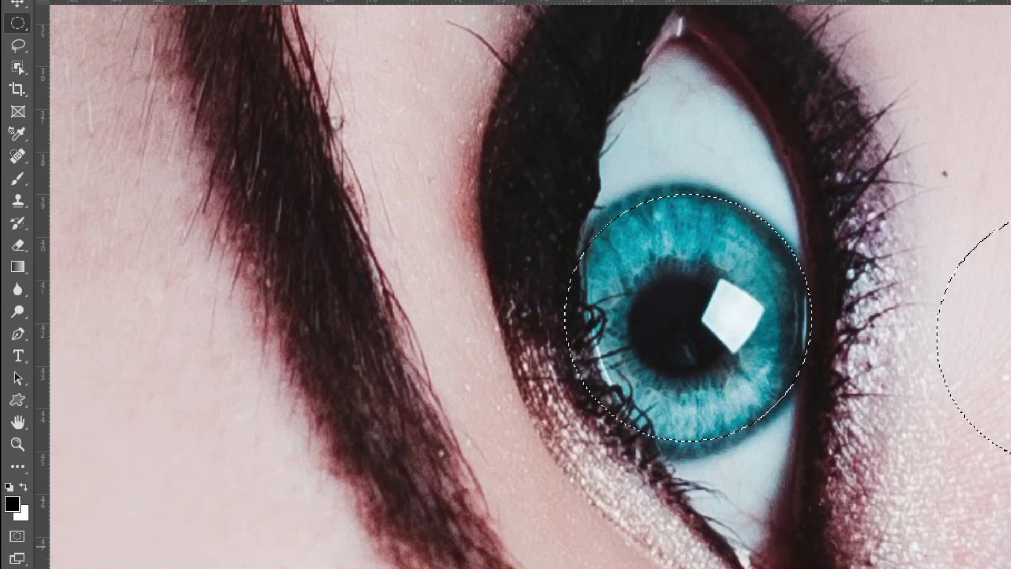